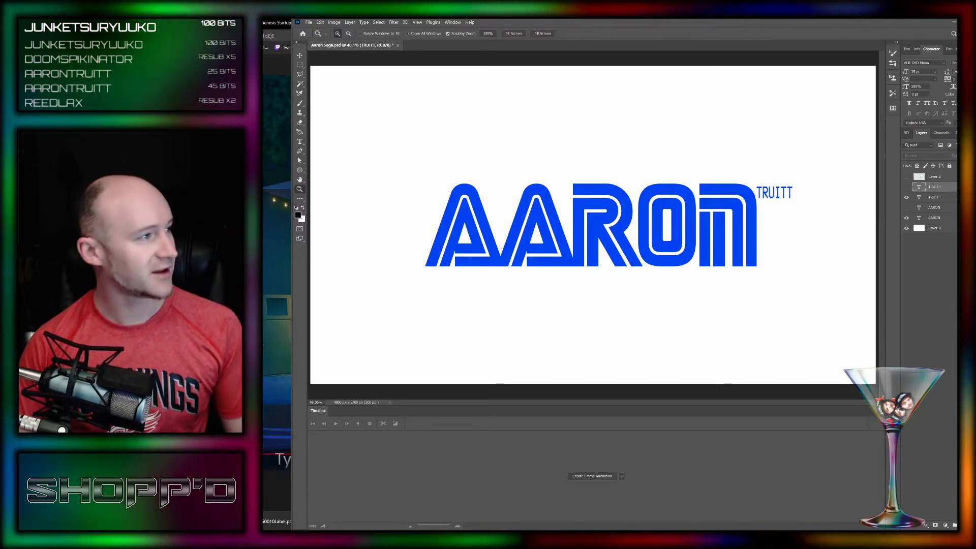
- Play the Sega Genesis startup reference video and show the cyan AARON logo
click(277, 25)
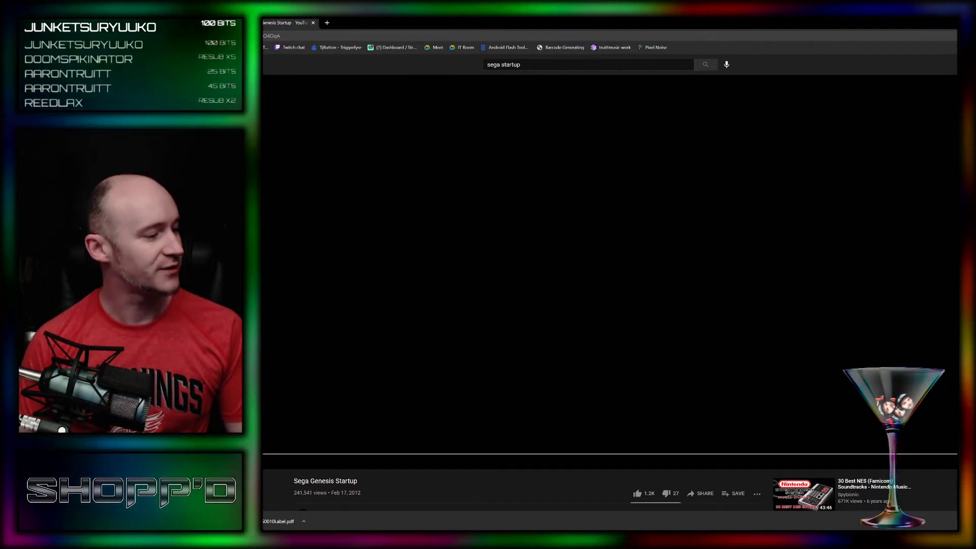
key(space)
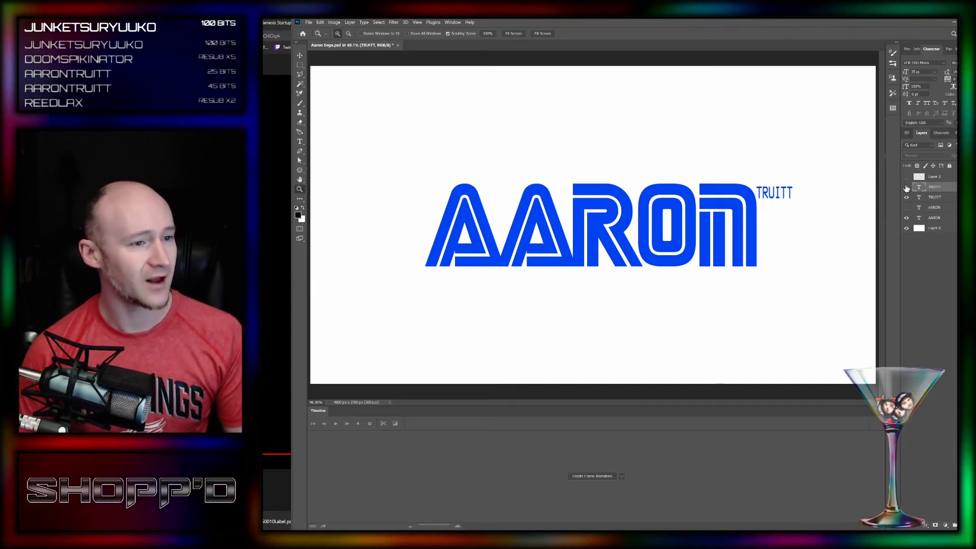
click(907, 207)
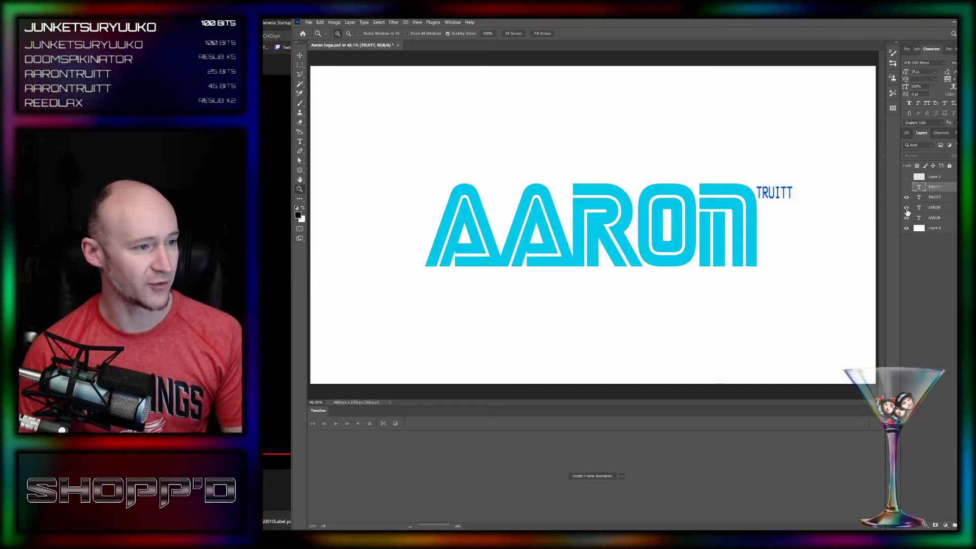
click(907, 207)
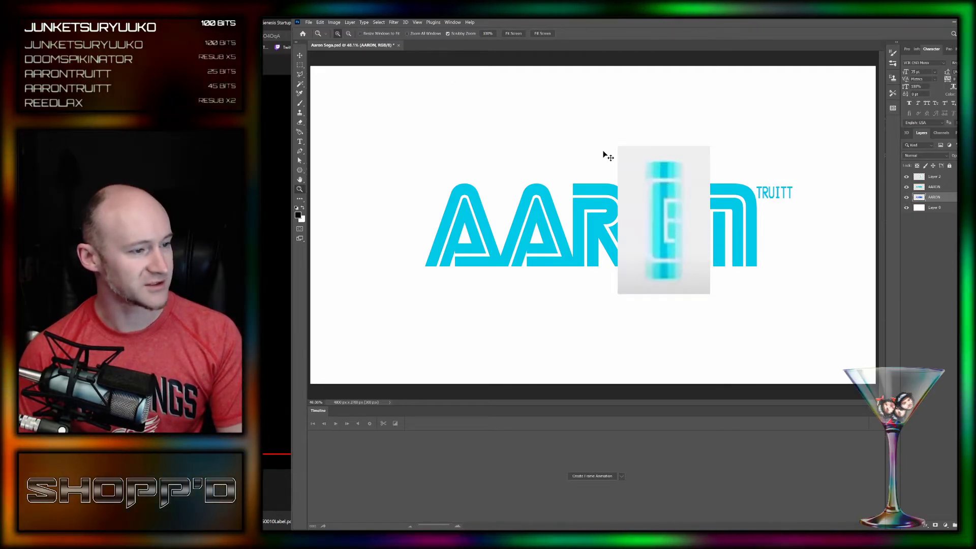
- Scale the blurred light-bar Layer 2 down to about 74.62% and place it over the R
key(ctrl+t)
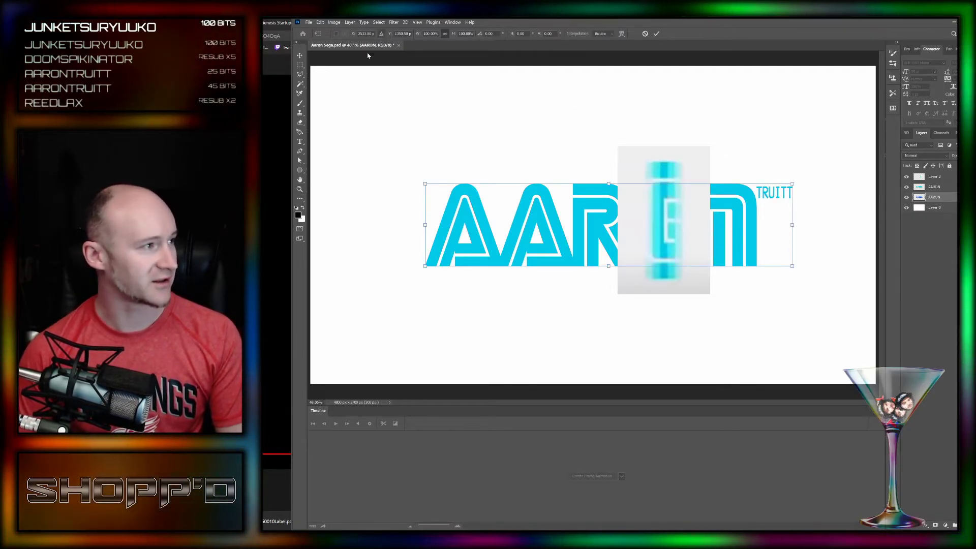
click(656, 34)
click(954, 177)
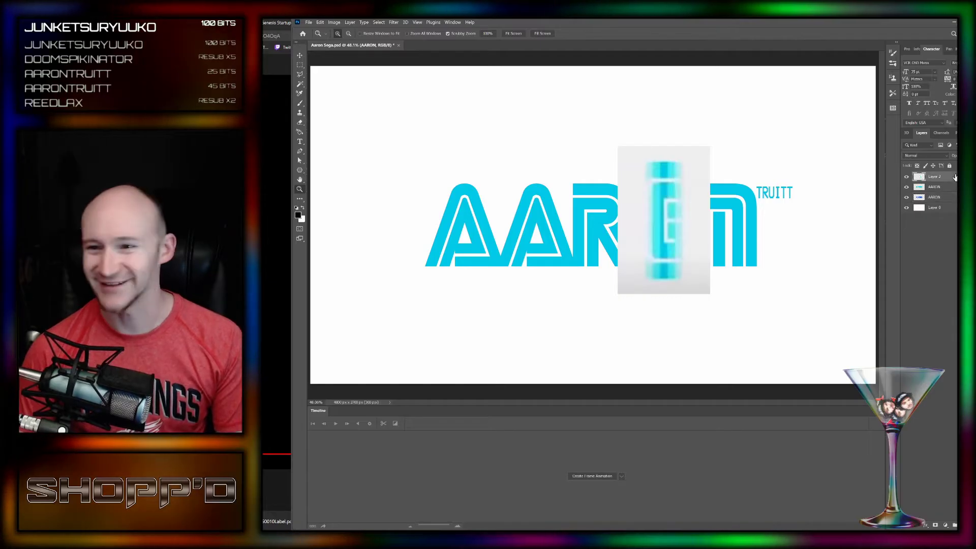
key(ctrl+t)
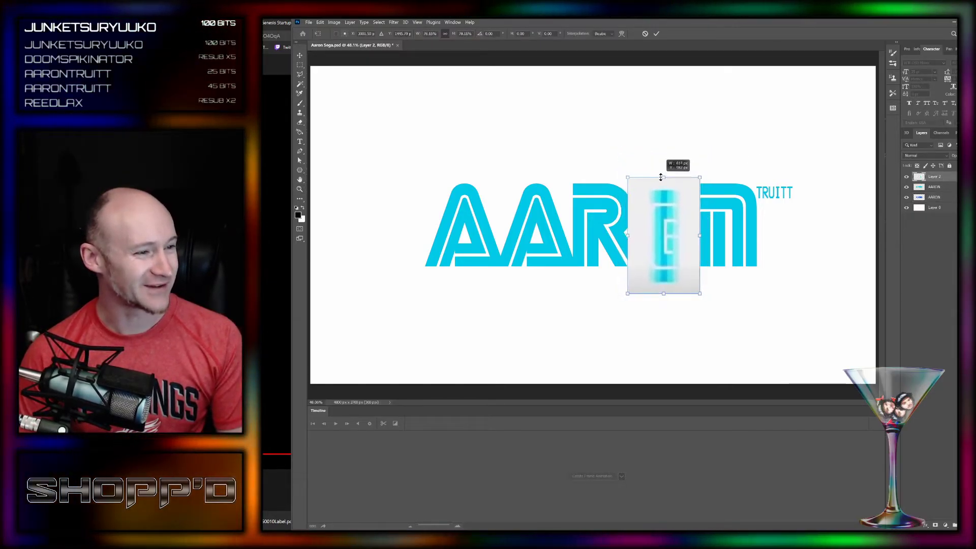
mouse_move(663, 145)
mouse_down()
mouse_move(664, 183)
mouse_move(726, 197)
mouse_move(622, 207)
mouse_up()
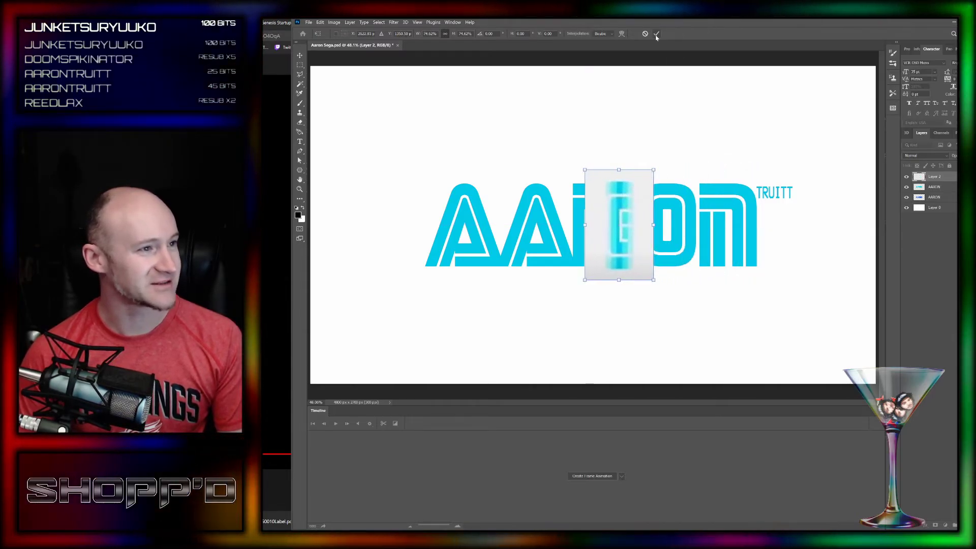
key(Return)
key(z)
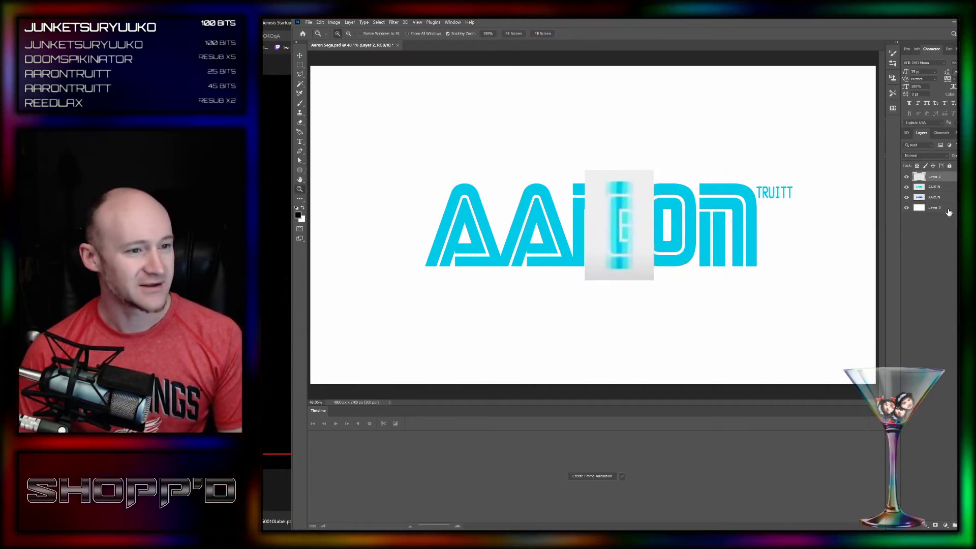
right_click(948, 212)
- Duplicate the white background Layer 0 and marquee a tall column over the middle letter
click(952, 242)
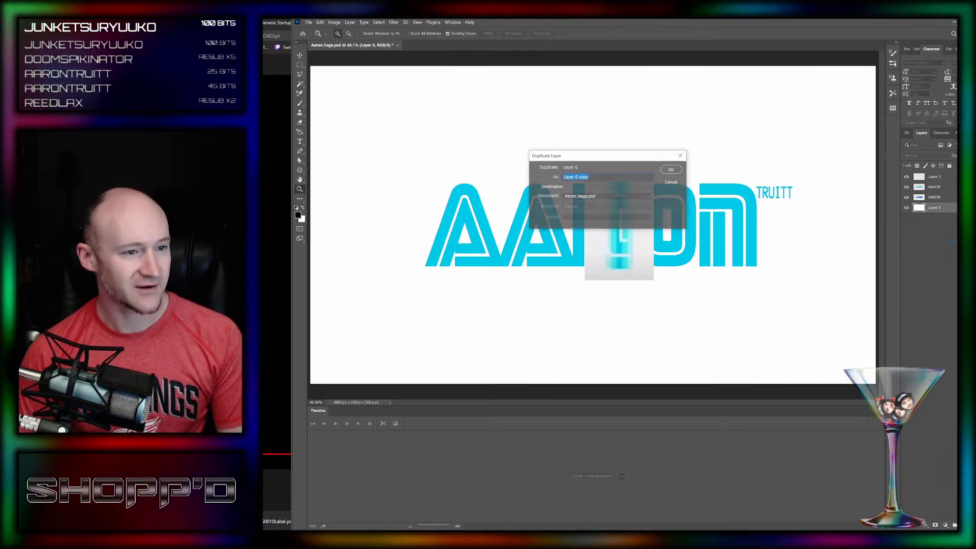
click(680, 169)
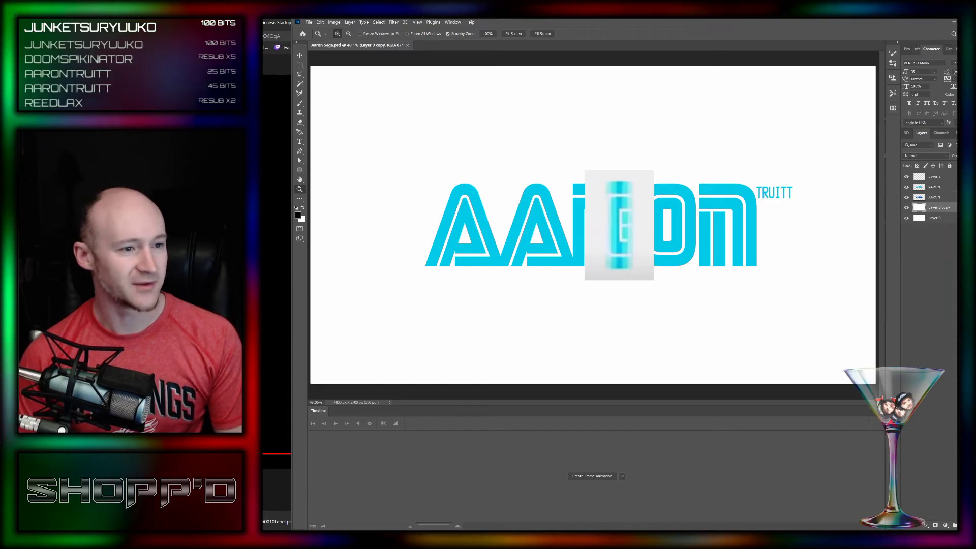
drag(606, 66, 631, 383)
click(379, 22)
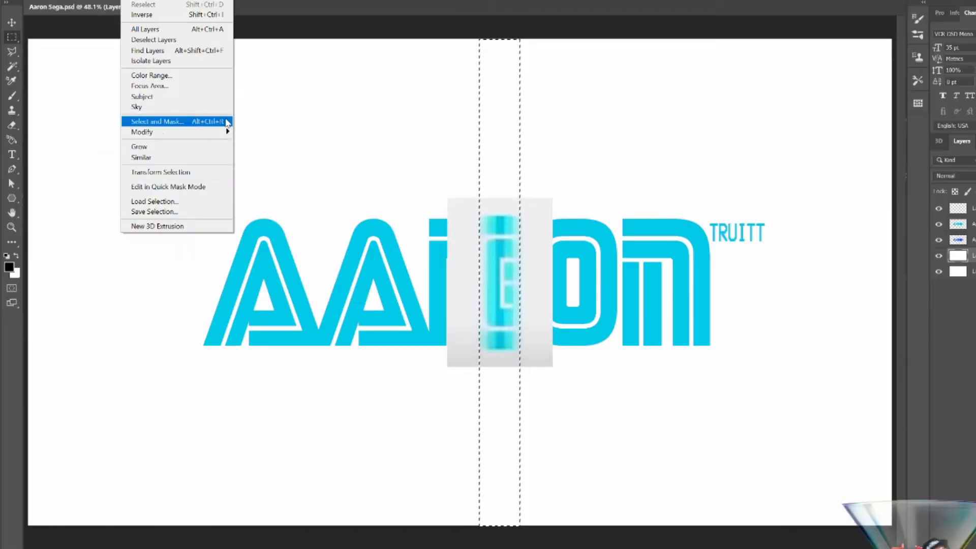
- Check the background layers' visibility and duplicate the background layer again
alt+click(939, 223)
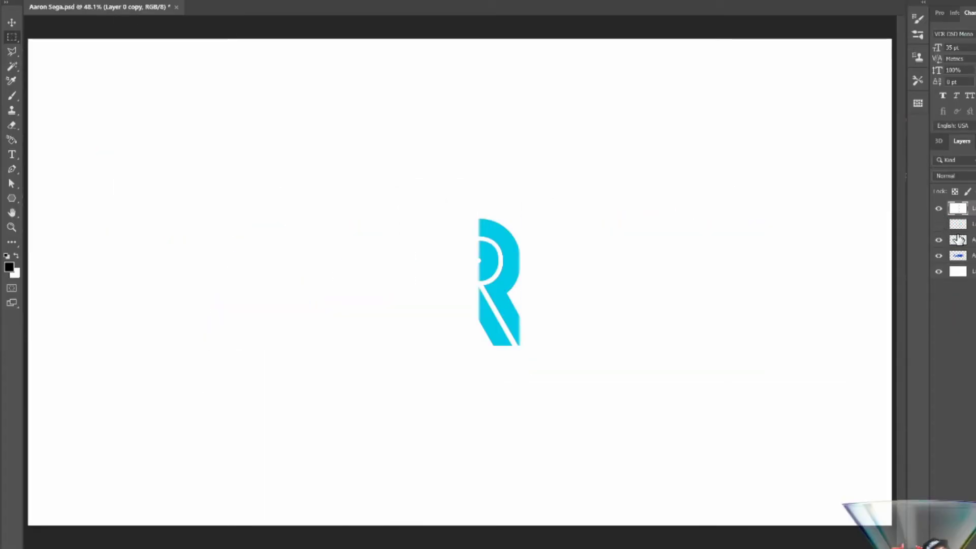
alt+click(939, 239)
click(938, 271)
click(958, 270)
key(ctrl+z)
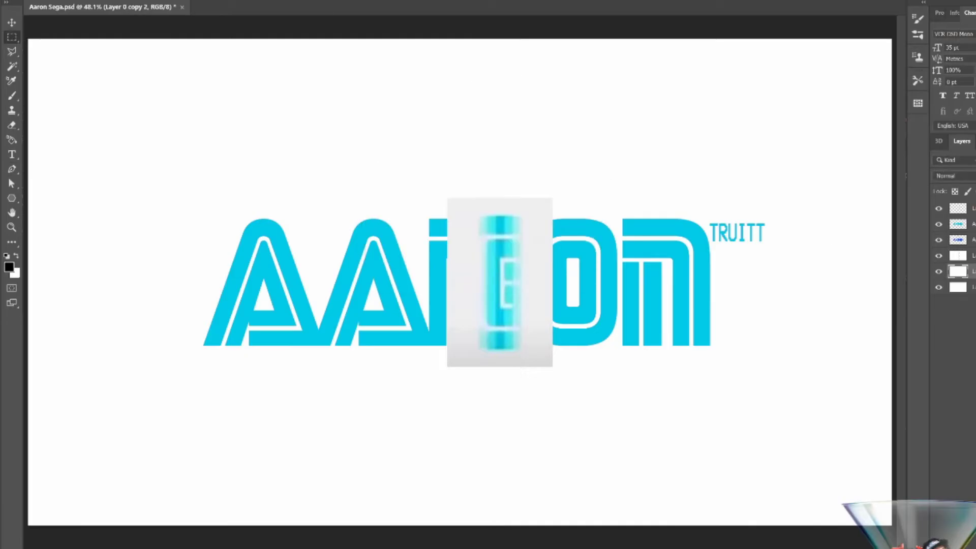
key(Return)
drag(938, 288, 938, 303)
- Cut a 5 px feathered full-height slit through the logo centre, then duplicate that layer
drag(490, 26, 508, 528)
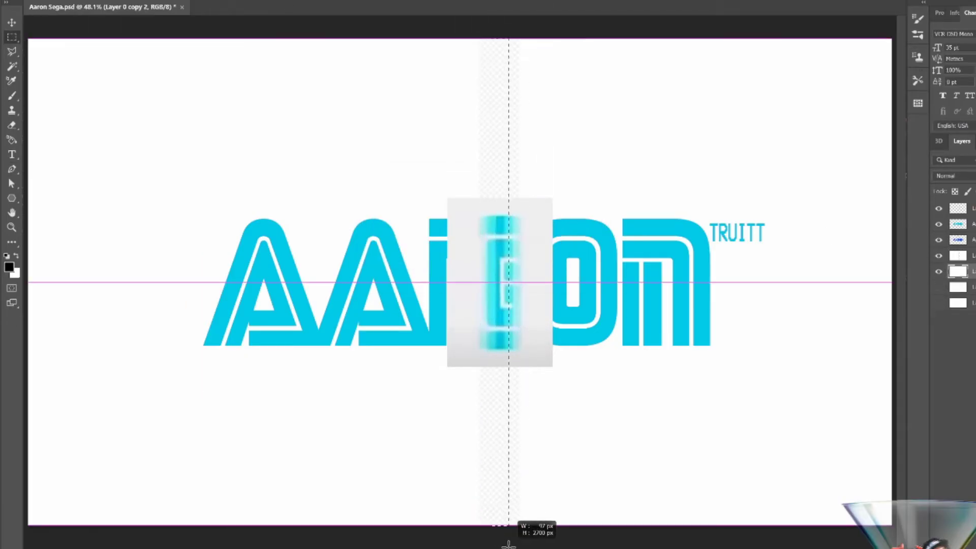
drag(492, 26, 508, 531)
key(shift+F6)
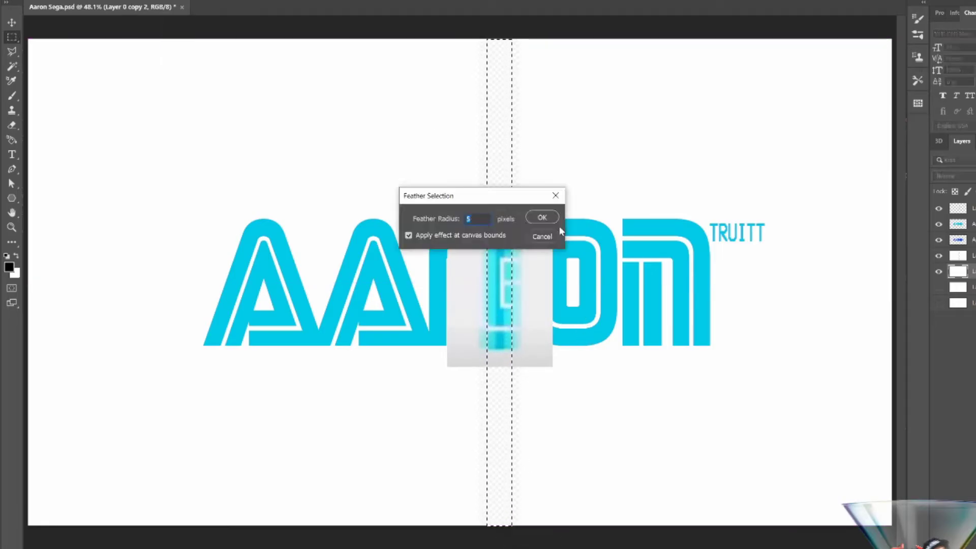
key(Return)
key(Delete)
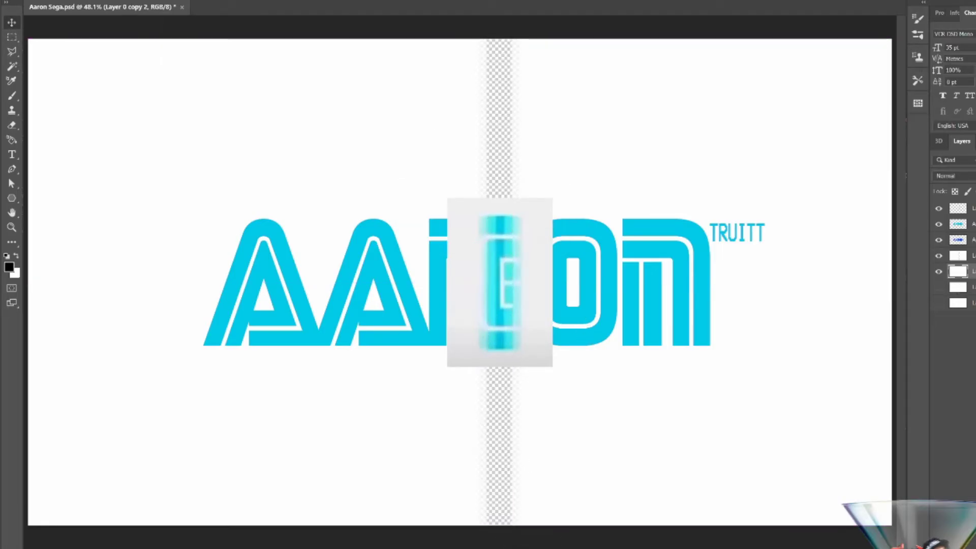
key(ctrl+j)
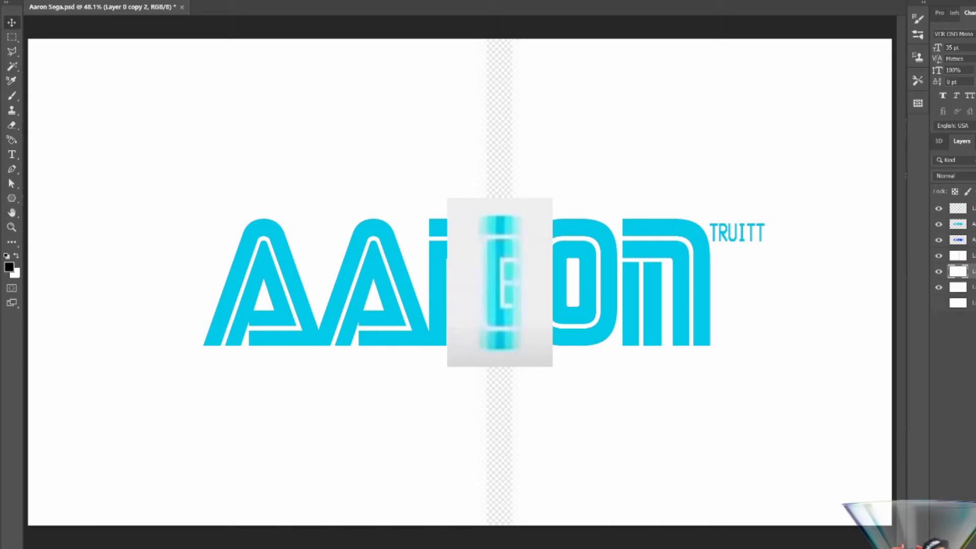
- Reselect a narrower slit column and move the light-bar Layer 2 left of the slit
click(12, 38)
drag(493, 26, 506, 529)
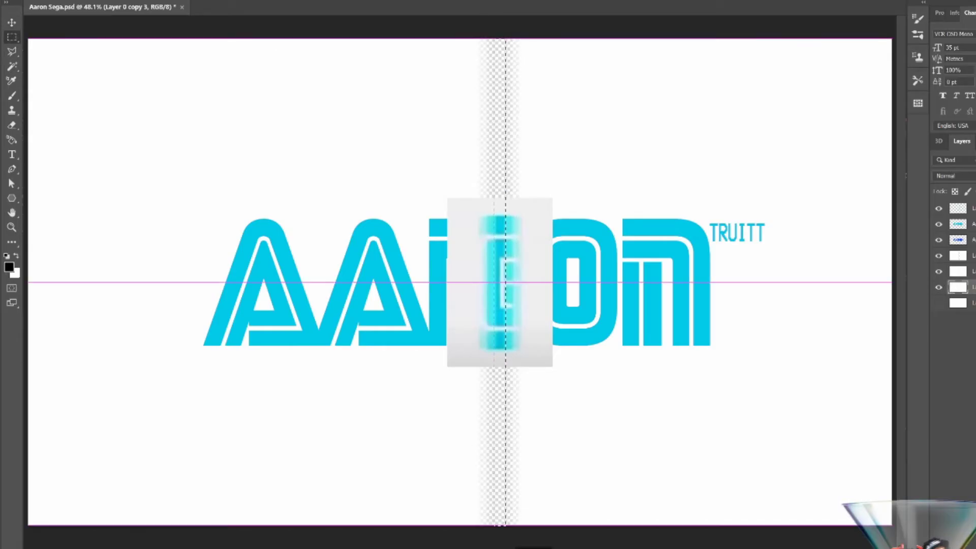
drag(496, 28, 520, 524)
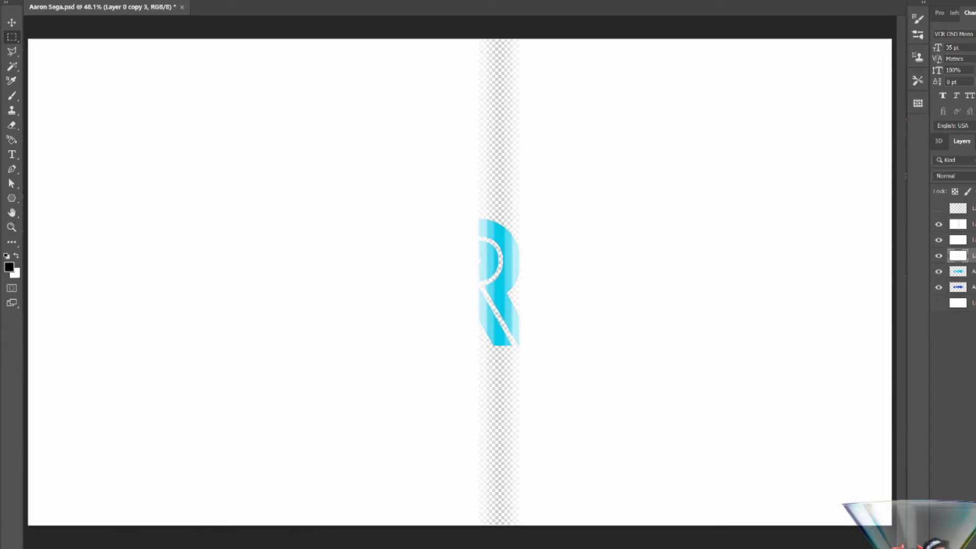
click(939, 208)
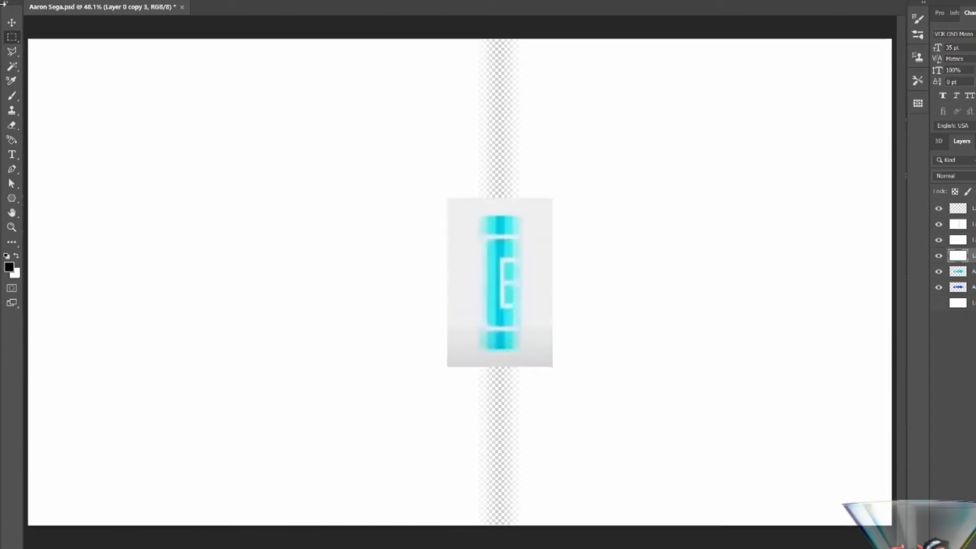
key(v)
drag(547, 310, 463, 310)
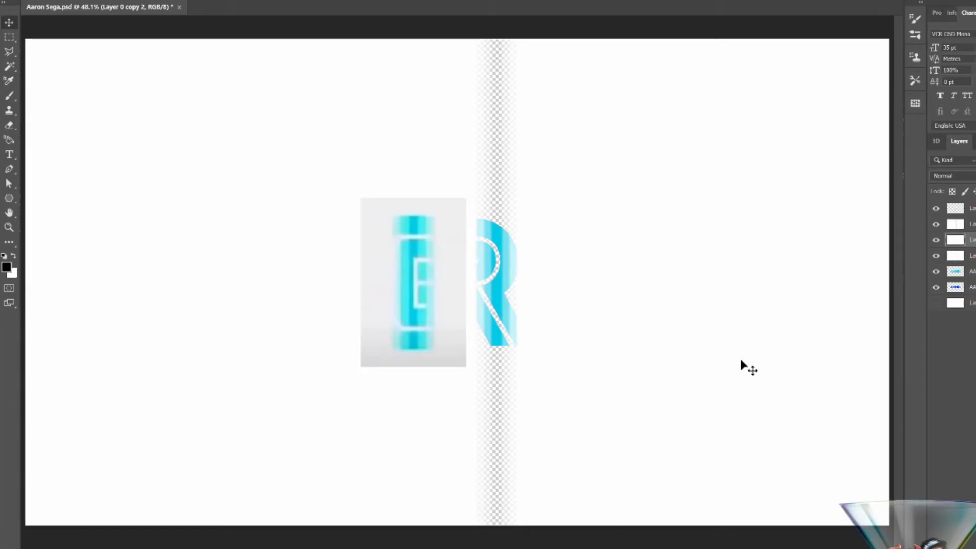
- Hide the light-bar image, show the white background, and preview the animation from the start
click(937, 306)
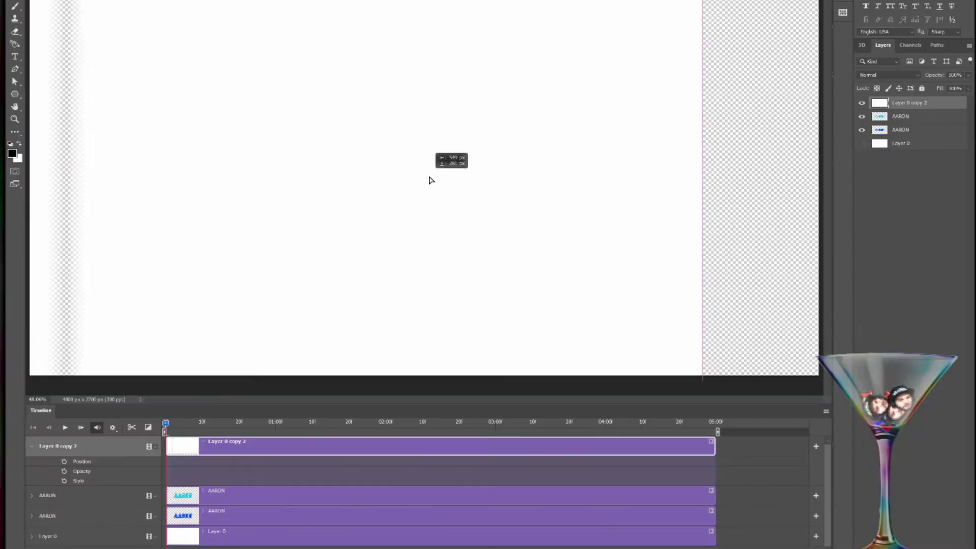
click(861, 144)
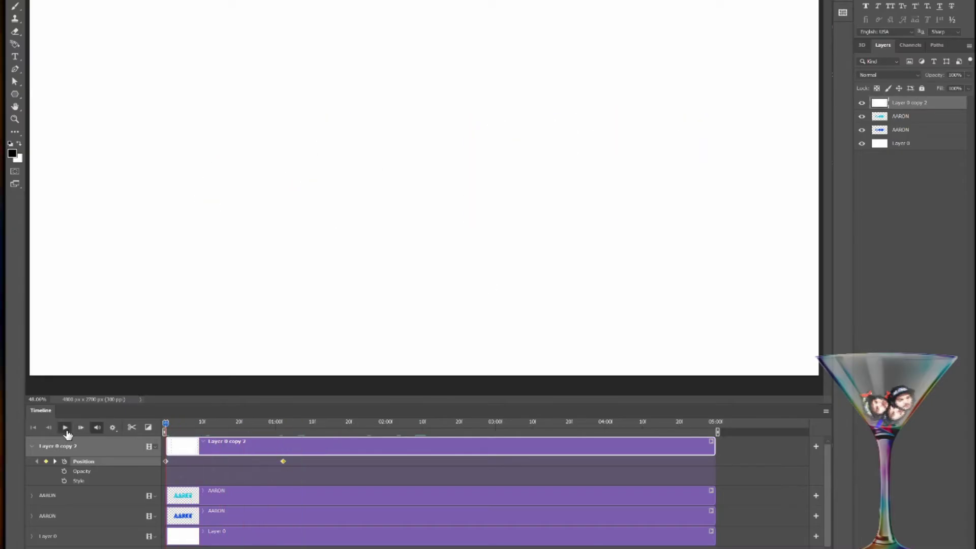
key(space)
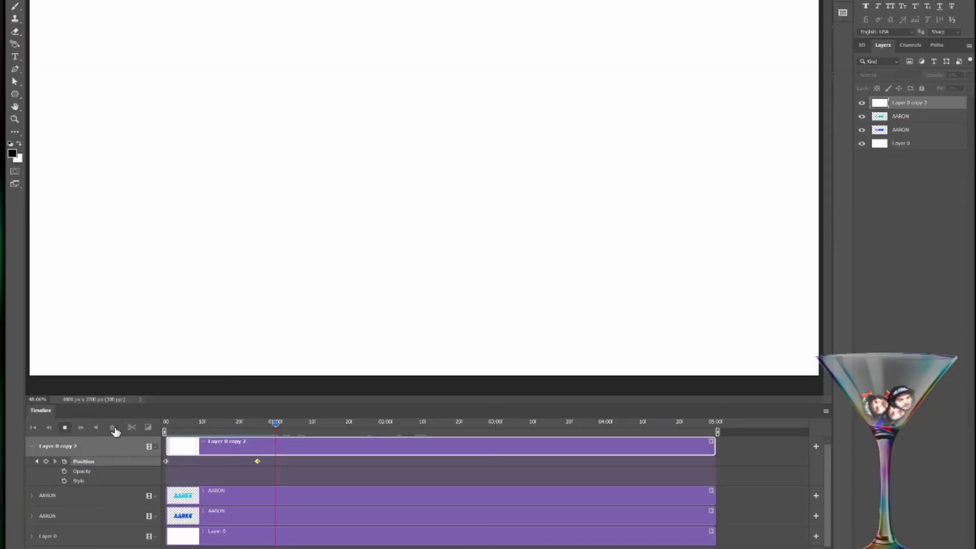
drag(279, 424, 166, 423)
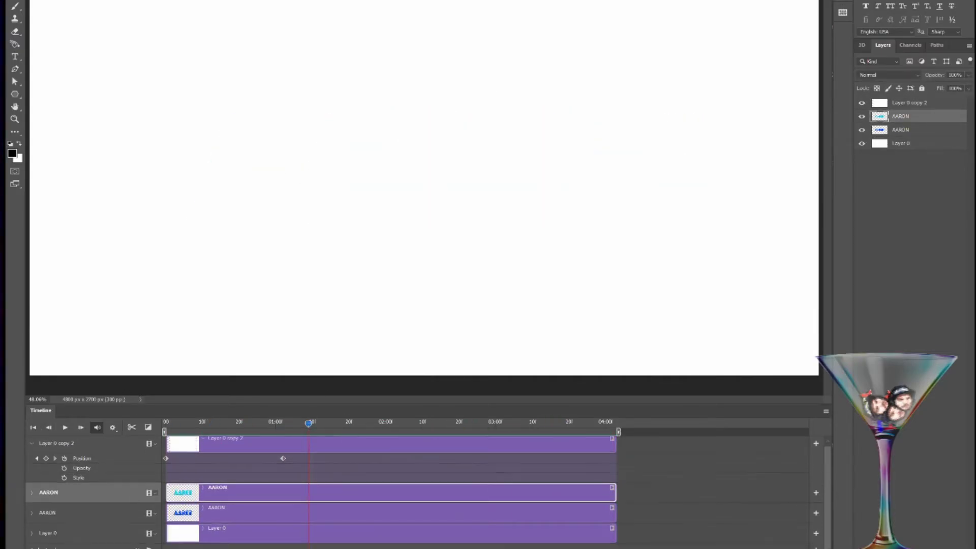
mouse_move(327, 427)
mouse_down()
mouse_move(334, 432)
mouse_move(309, 427)
mouse_move(345, 423)
mouse_up()
- Keyframe the cyan AARON layer's opacity down to 0%, preview it, and duplicate Layer 0
click(32, 496)
click(45, 521)
key(0)
key(0)
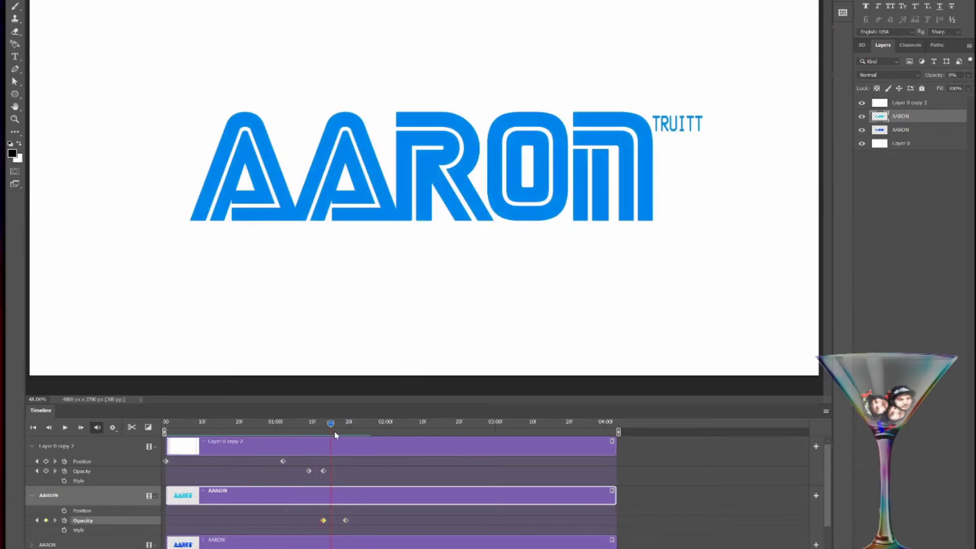
click(65, 429)
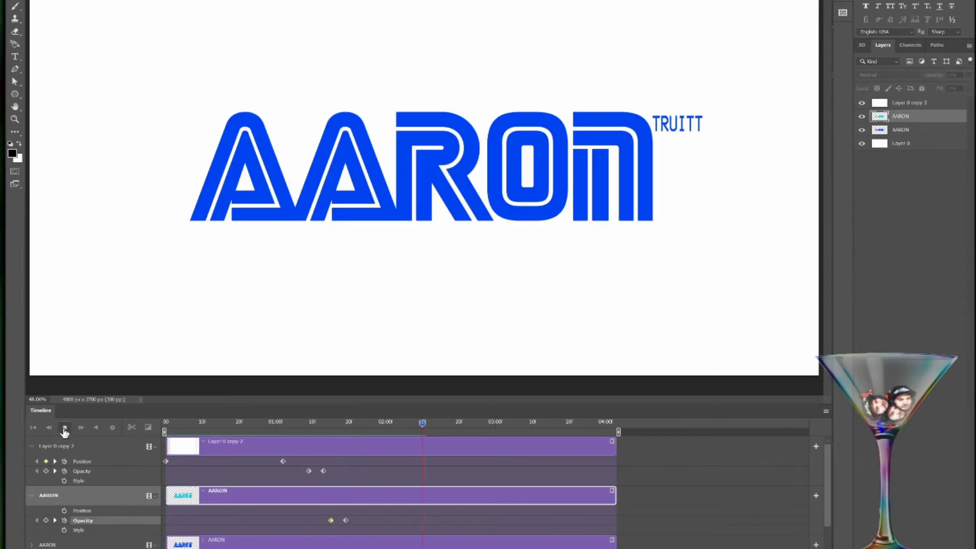
click(64, 430)
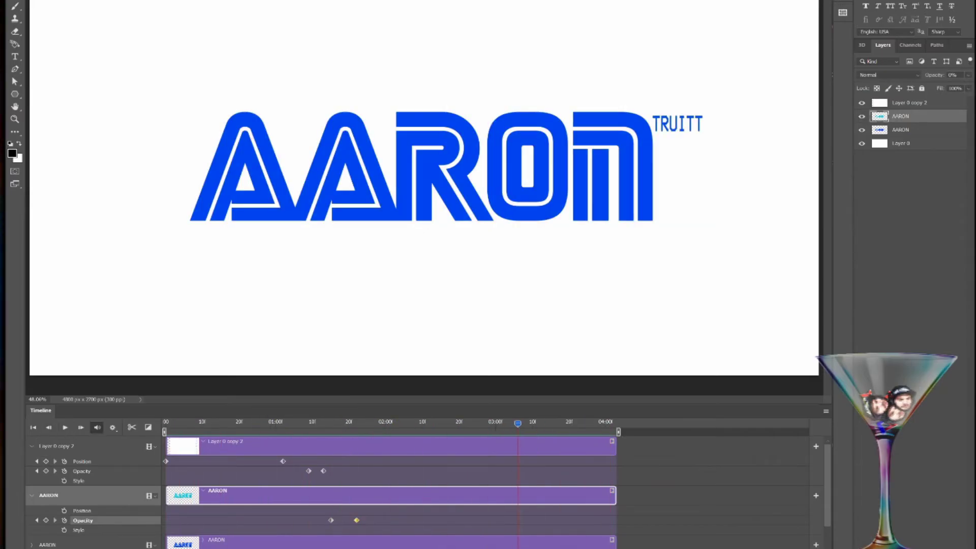
click(931, 145)
key(ctrl+j)
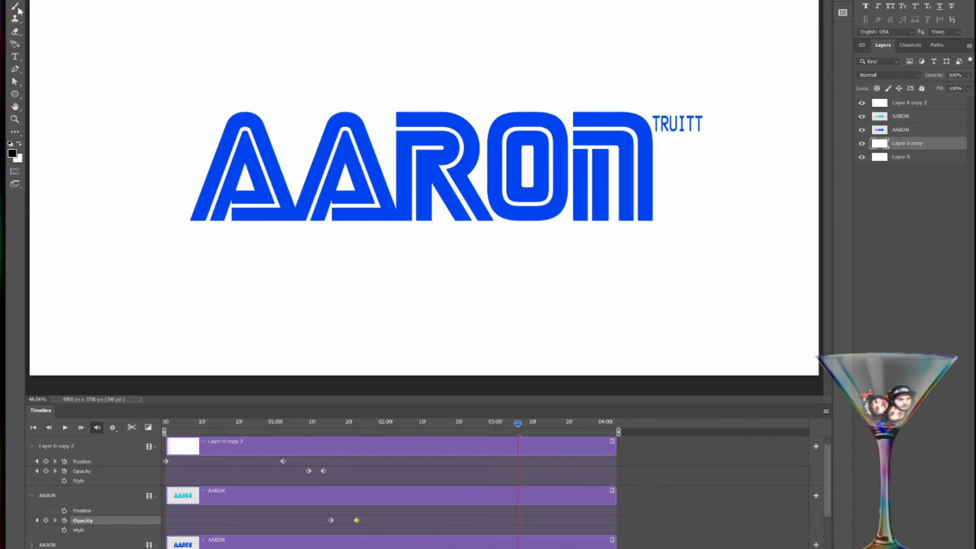
- Duplicate the AARON layer and colourise the Layer 0 copy background blue
right_click(917, 131)
click(968, 176)
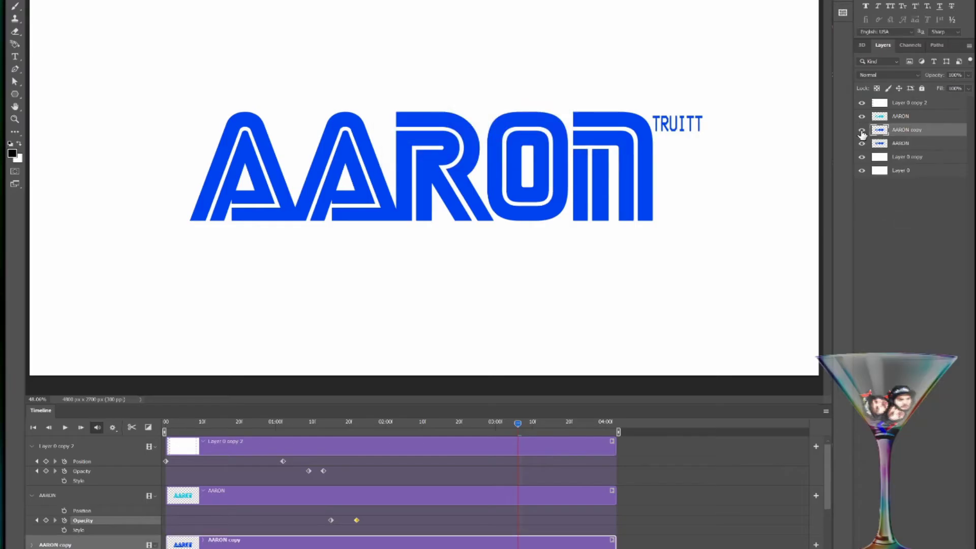
key(ctrl+u)
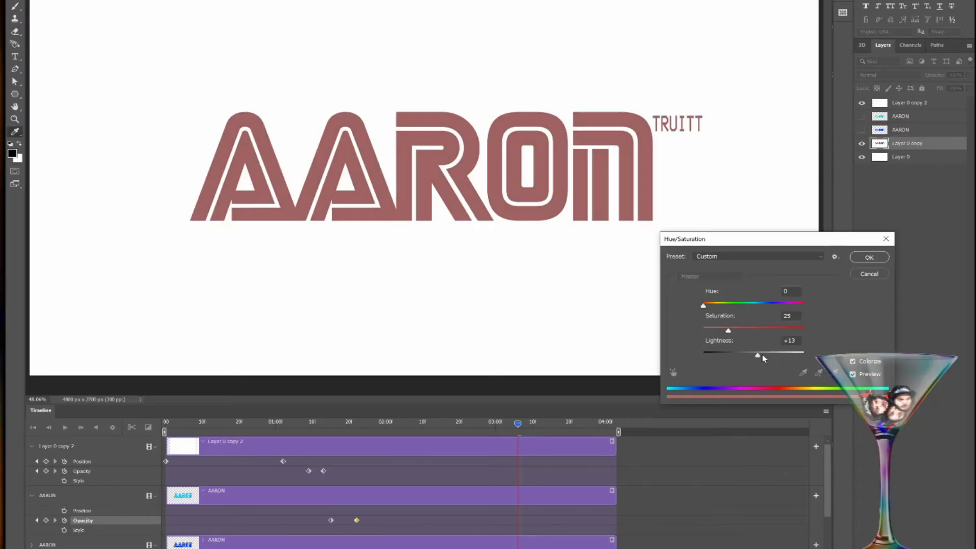
drag(761, 354, 773, 311)
key(Escape)
click(910, 157)
key(ctrl+u)
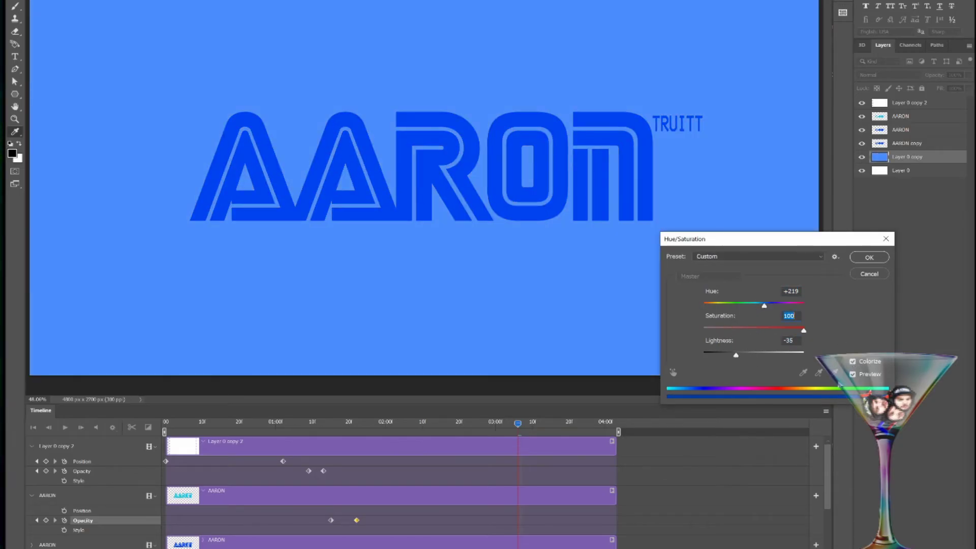
key(Return)
- Give AARON copy a black Color Overlay and Drop Shadow, and hide the original AARON layers
double_click(928, 143)
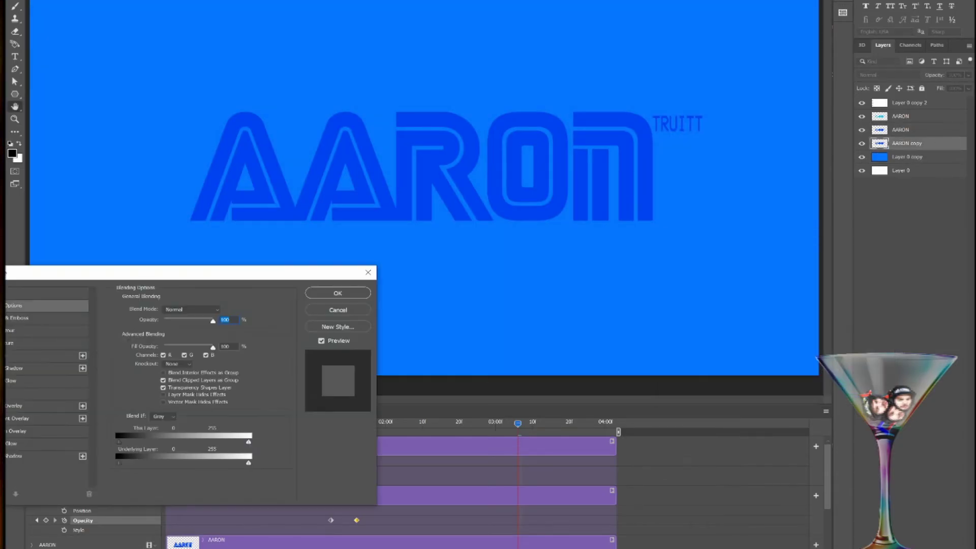
click(15, 456)
drag(155, 373, 160, 370)
click(15, 405)
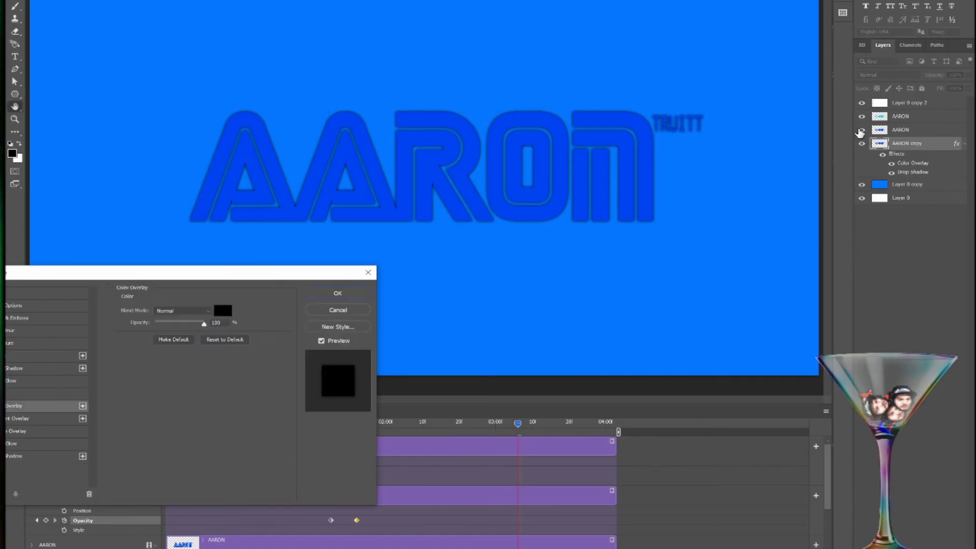
click(338, 293)
- Resize and put away the Sega reference video window, then duplicate the blue background layer
drag(135, 359, 756, 359)
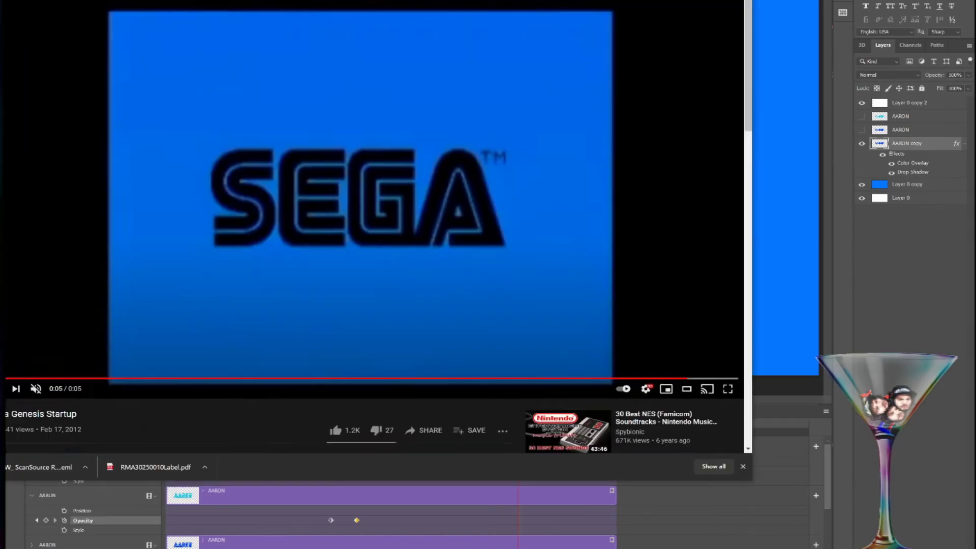
mouse_move(545, 26)
mouse_down()
mouse_move(571, 287)
mouse_move(579, 57)
mouse_up()
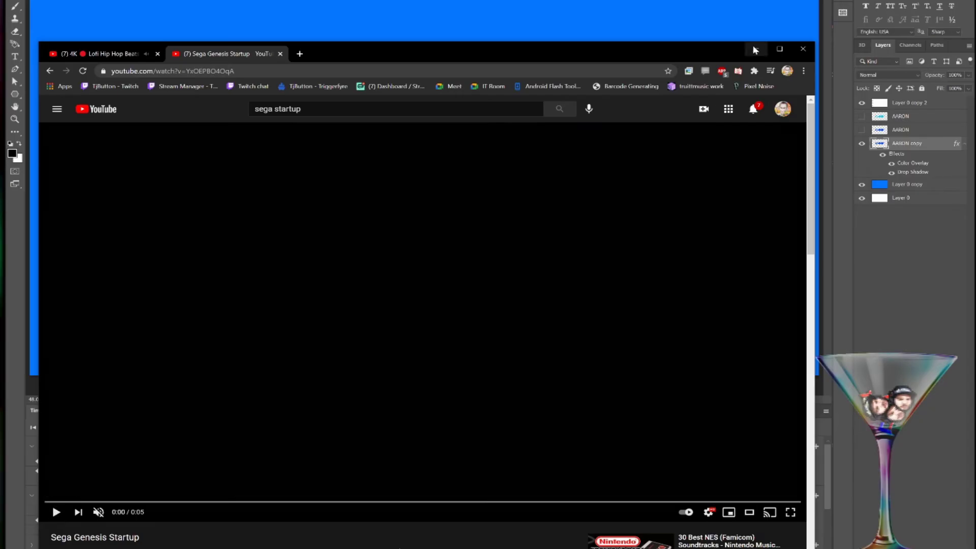
click(755, 50)
key(ctrl+j)
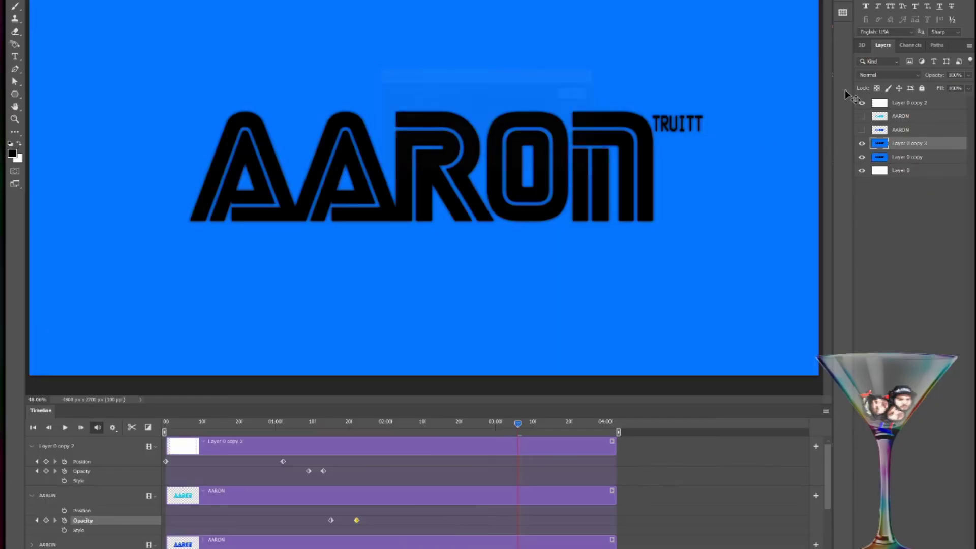
- Colorize the new background copy cyan with Hue 193 and Saturation 100
key(ctrl+u)
mouse_move(753, 305)
mouse_down()
mouse_move(743, 305)
mouse_move(803, 330)
mouse_up()
click(852, 361)
drag(753, 355, 758, 354)
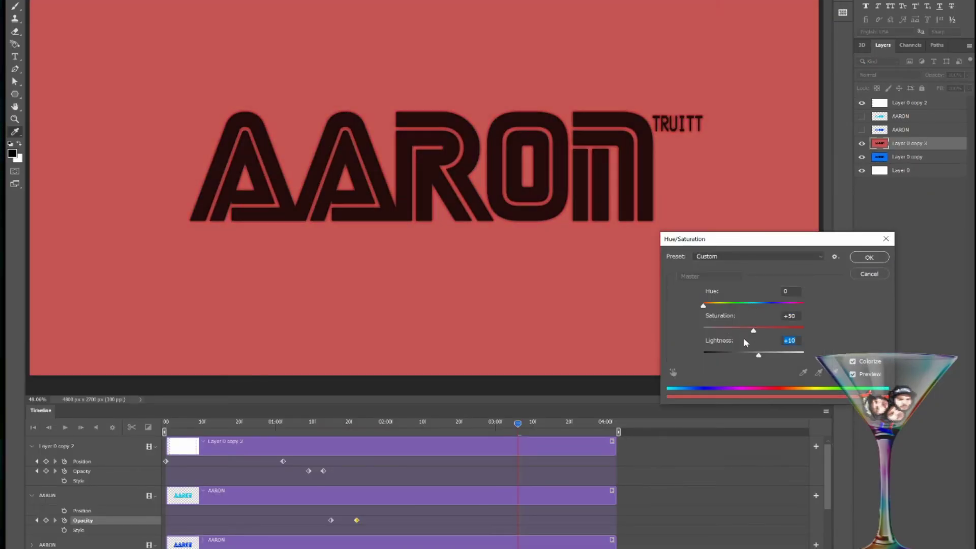
drag(704, 305, 757, 305)
key(Return)
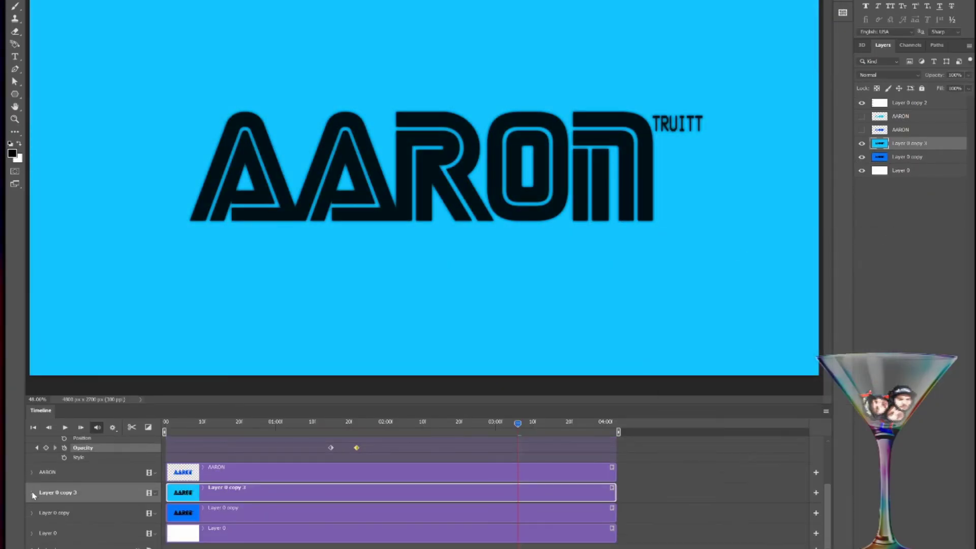
- Fade Layer 0 copy's opacity to 0% and move black Layer 0 copy 4 up to second place
click(179, 529)
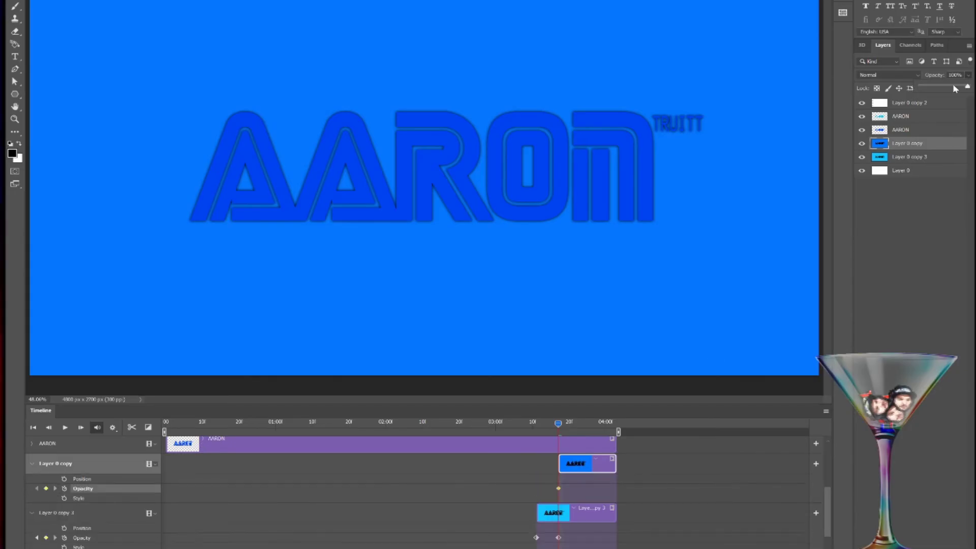
mouse_move(954, 88)
mouse_down()
mouse_move(918, 88)
mouse_move(910, 164)
mouse_up()
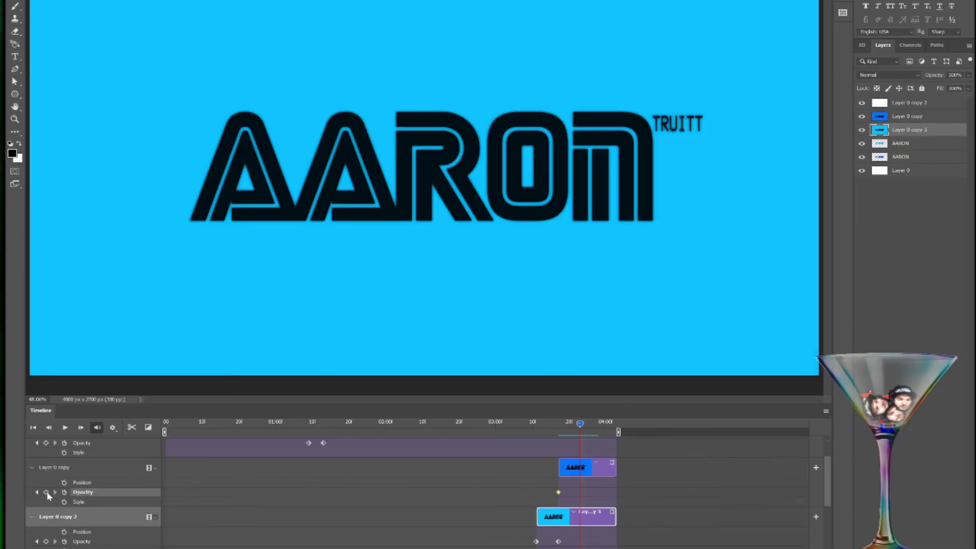
right_click(909, 172)
key(Escape)
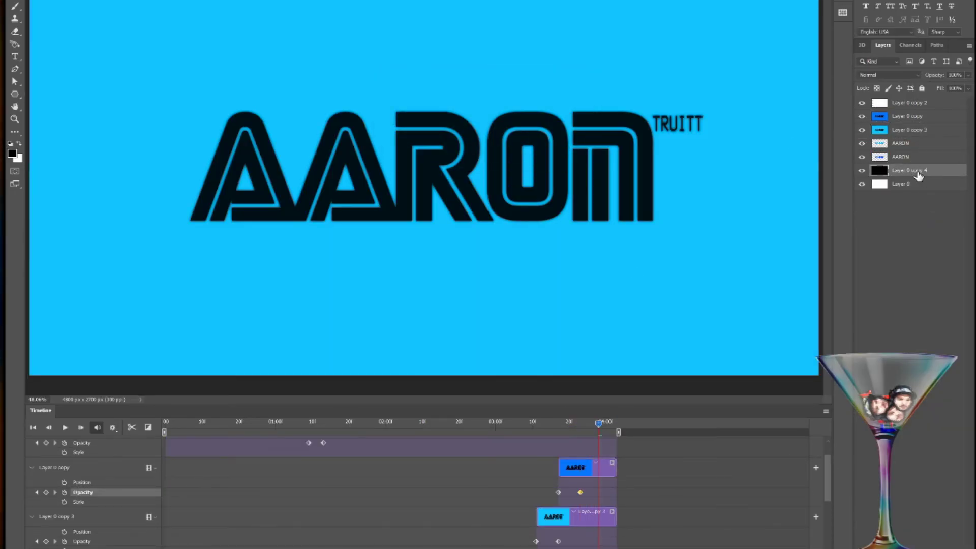
drag(919, 175, 914, 111)
- Trim the black layer's clip to start near 03:25 and preview around the 4-second mark
drag(591, 462, 580, 462)
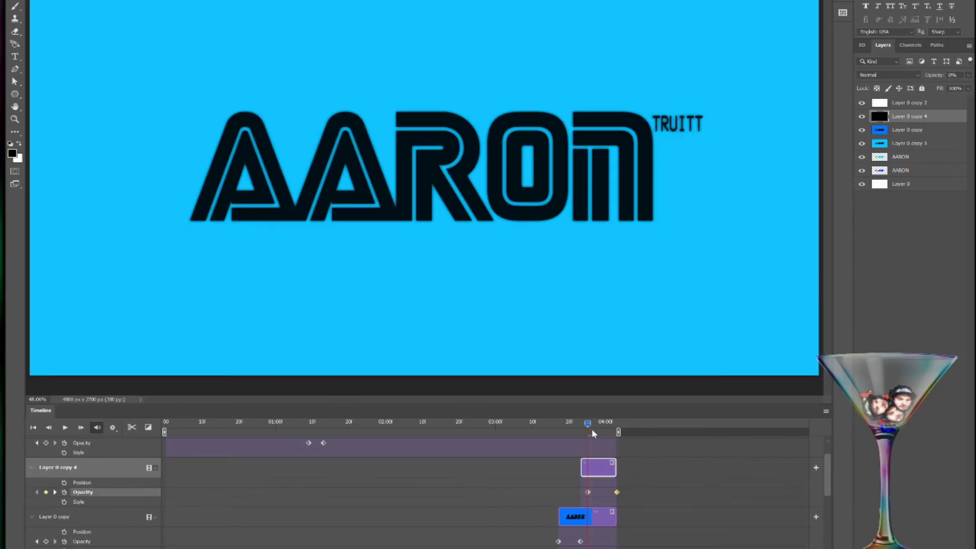
click(65, 427)
key(space)
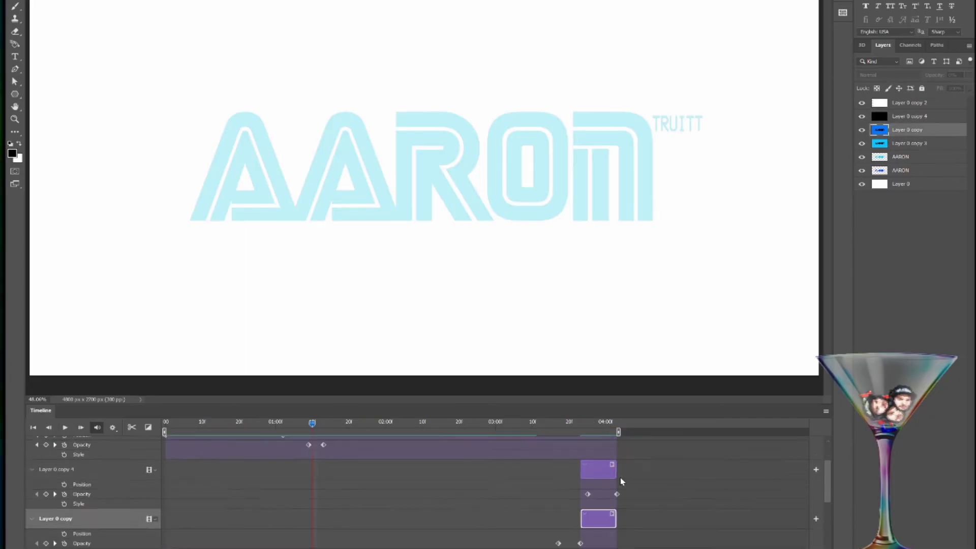
scroll(386, 488, down, 2)
click(580, 503)
click(582, 527)
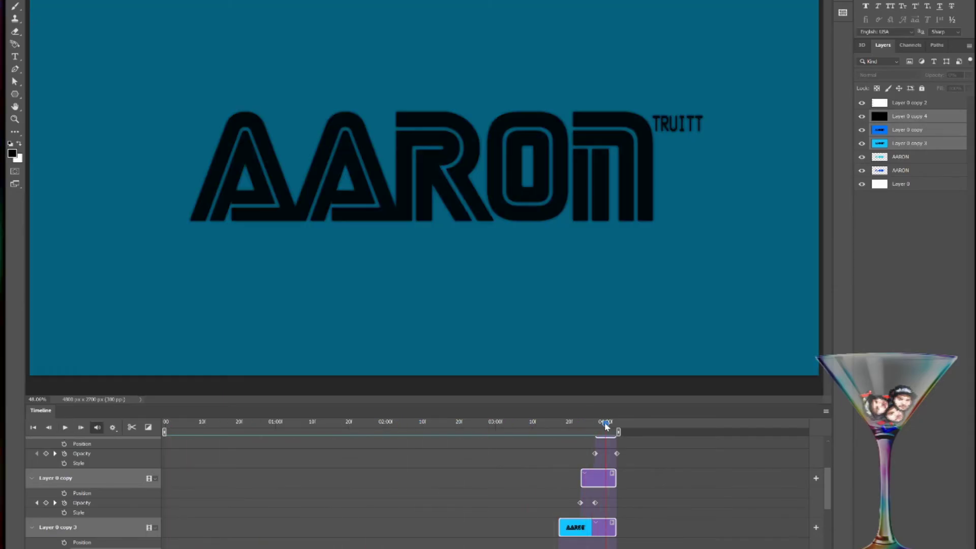
click(926, 133)
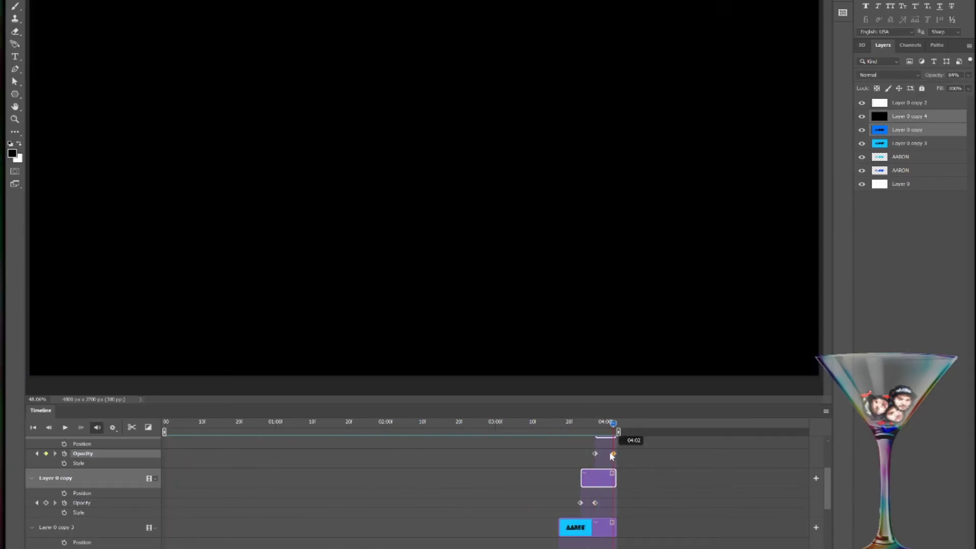
click(65, 427)
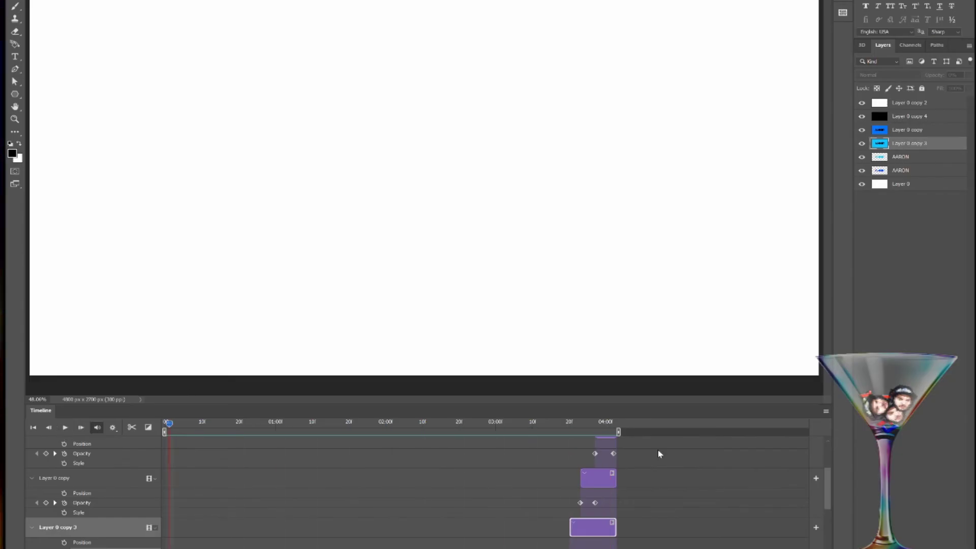
- Extend the black clip with its fade at 04:09 and compare playback against the Sega reference video
scroll(659, 454, up, 3)
mouse_move(616, 492)
mouse_down()
mouse_move(648, 493)
mouse_move(639, 518)
mouse_up()
click(47, 426)
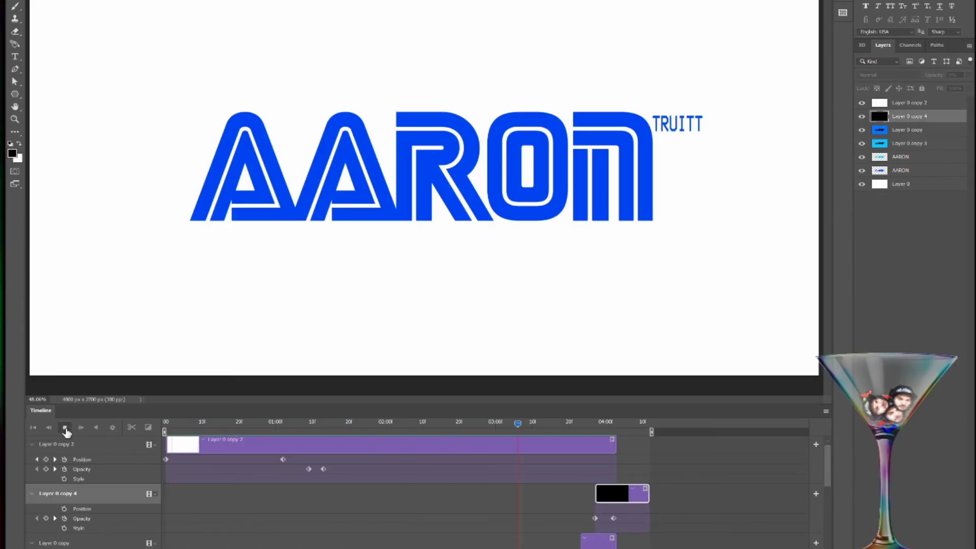
key(alt+Tab)
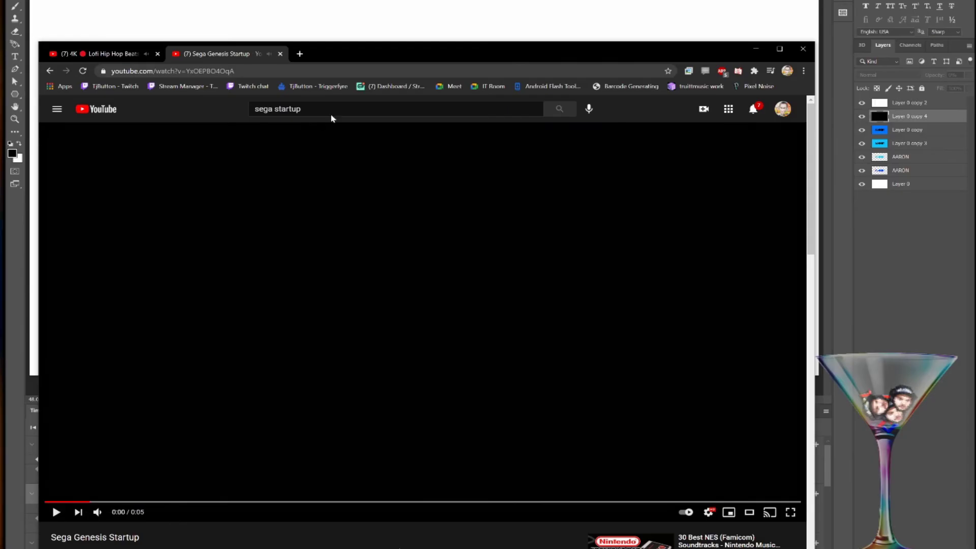
click(56, 512)
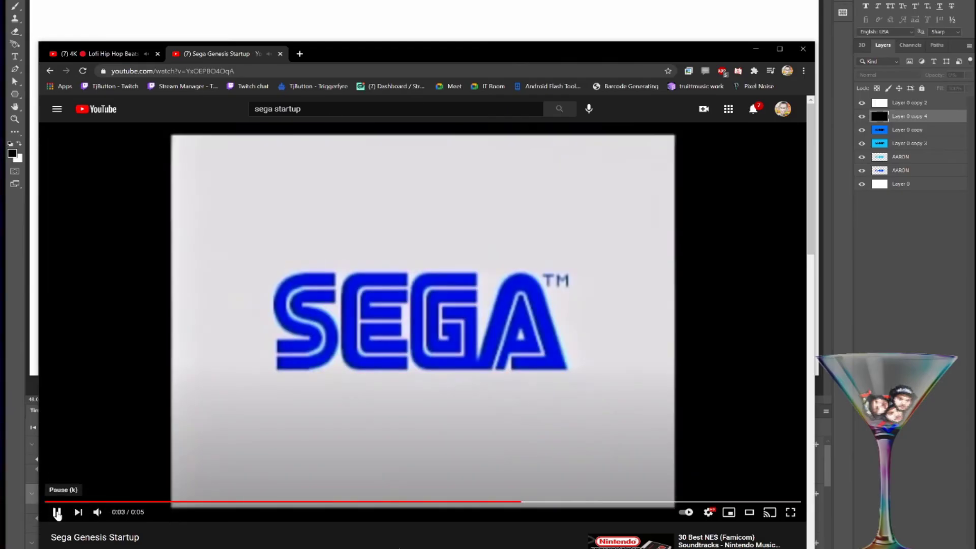
key(alt+Tab)
click(65, 429)
scroll(626, 447, down, 1)
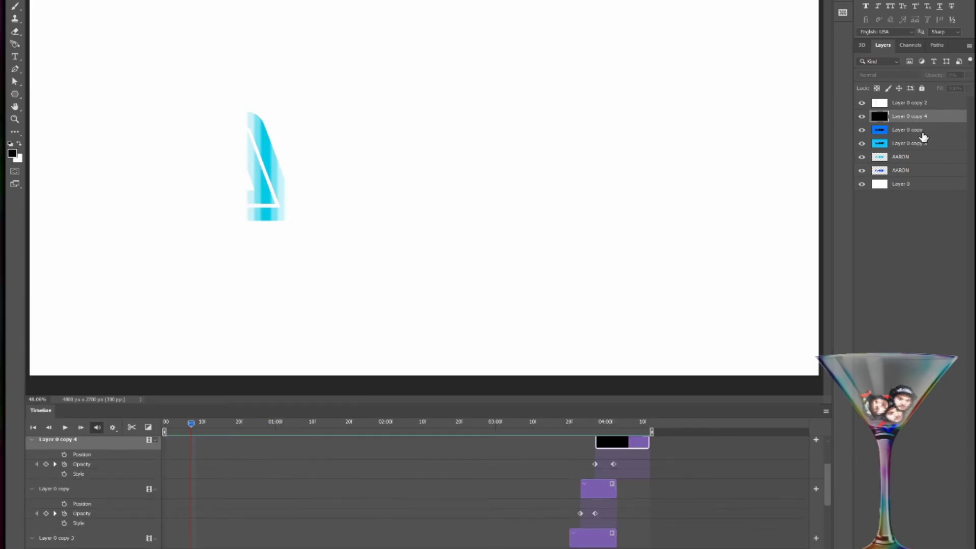
- Shift the colour-flash and black fade clips later in the timeline and stop playback
drag(626, 444, 672, 441)
click(64, 428)
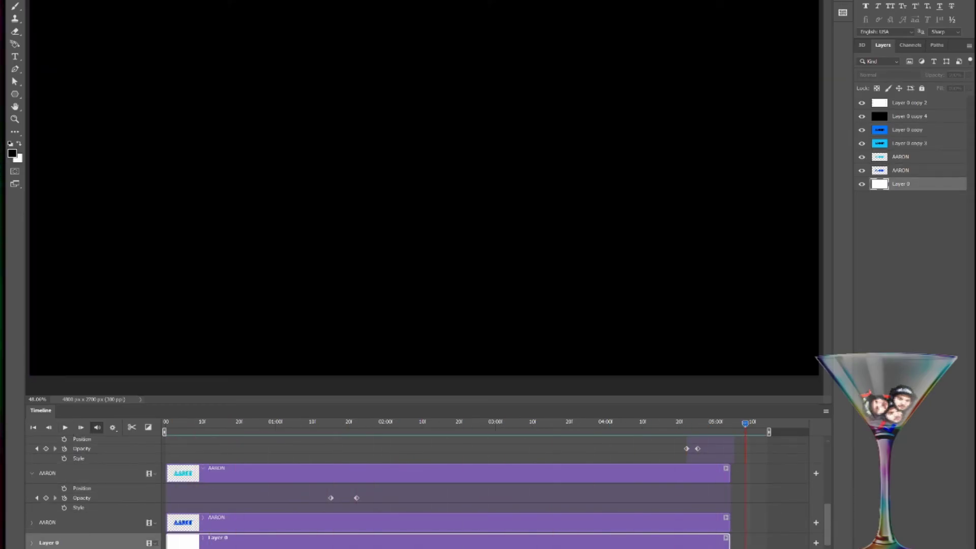
click(352, 422)
- Add the audio file to the timeline's audio track and play the animation with it
click(149, 543)
click(175, 487)
click(322, 166)
click(64, 427)
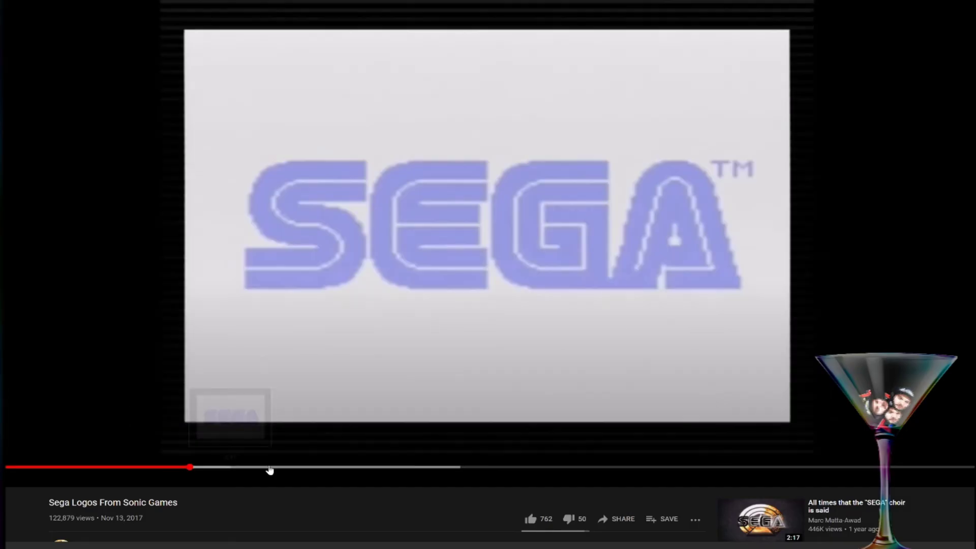
mouse_move(268, 467)
mouse_down()
mouse_move(880, 466)
mouse_move(387, 466)
mouse_up()
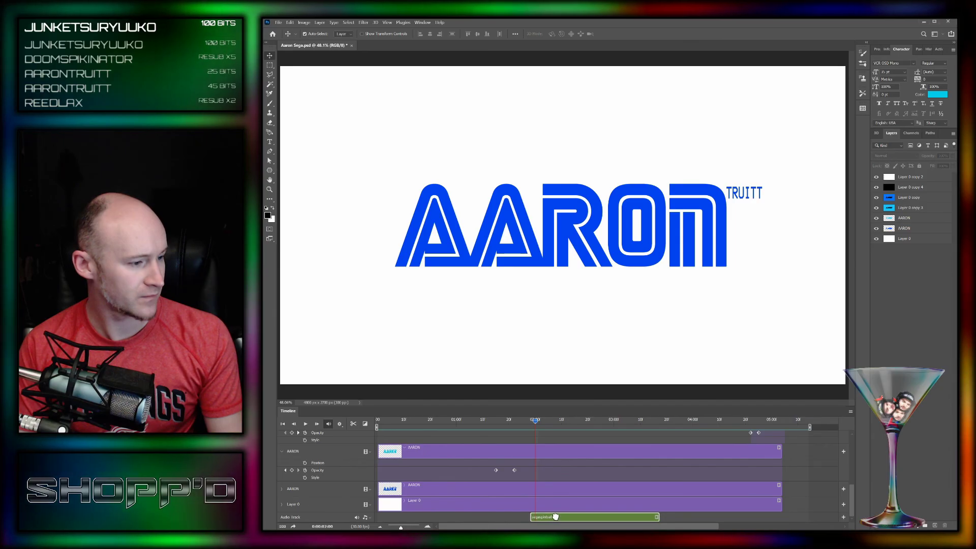
- Preview the animation from about 1:02, then save the document with File > Save
drag(534, 427, 427, 424)
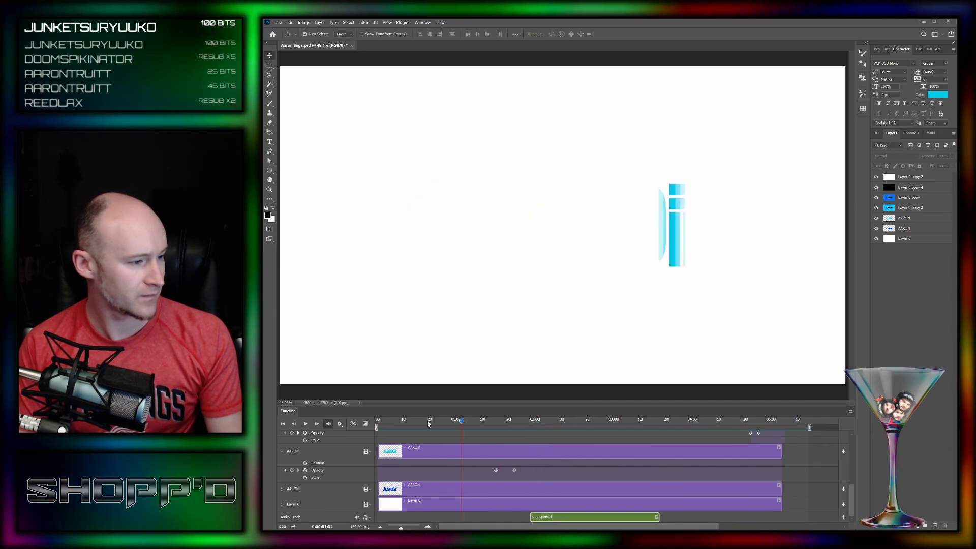
click(305, 425)
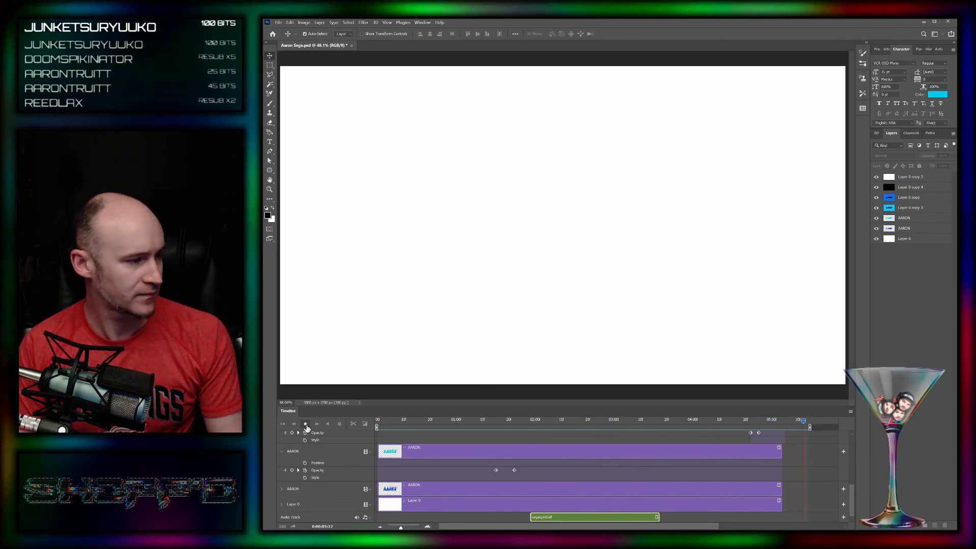
click(305, 424)
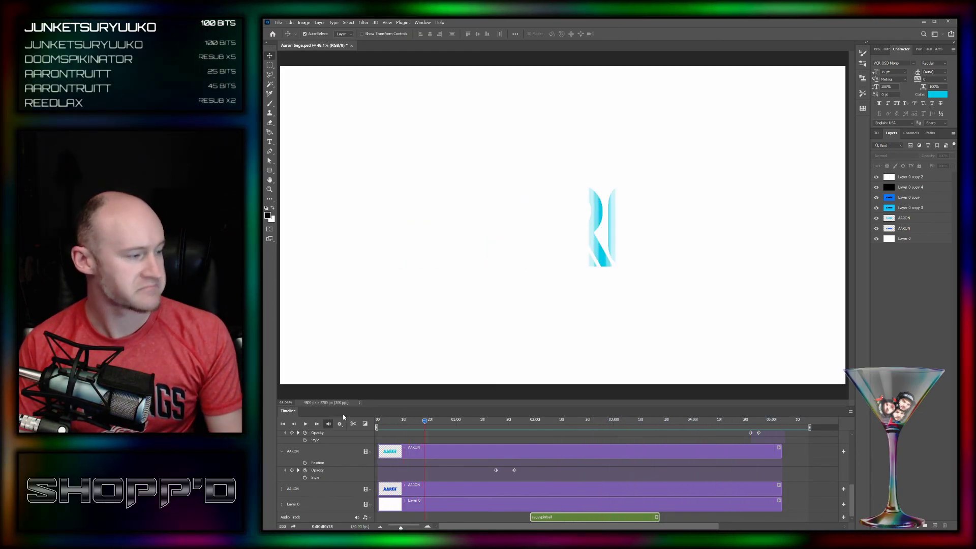
click(278, 23)
click(284, 101)
click(278, 22)
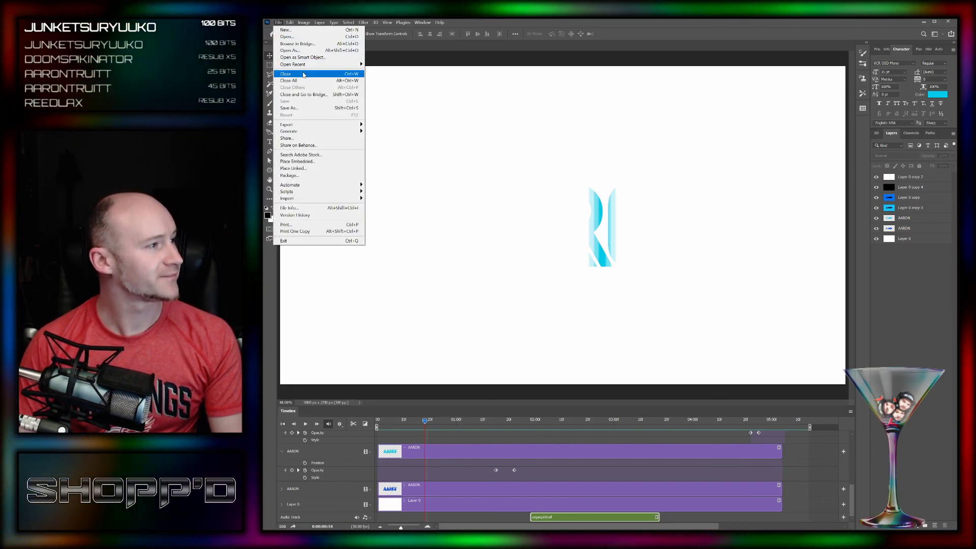